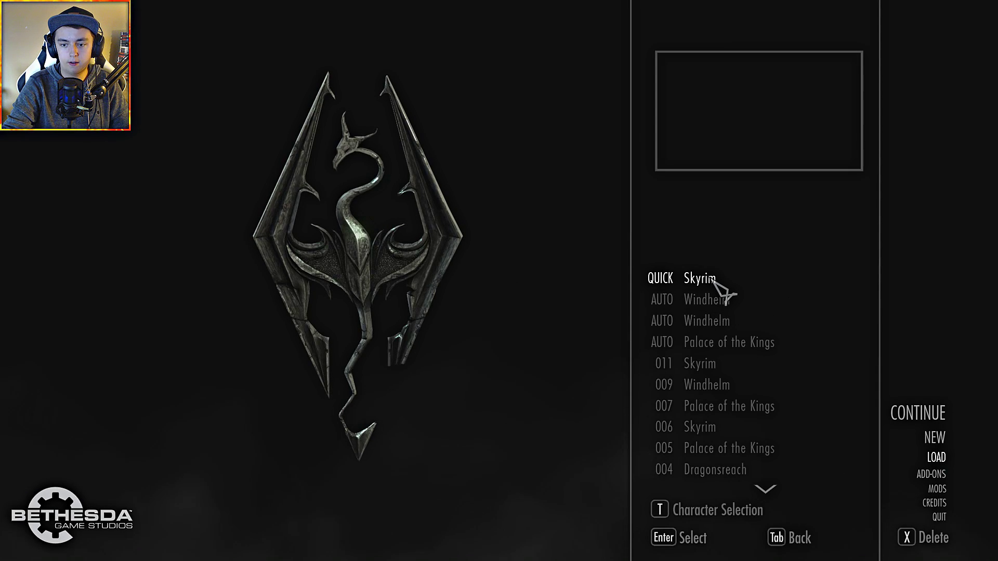
# Load the QUICK Skyrim save from the Load menu and confirm with Yes
pyautogui.click(714, 283)
pyautogui.click(730, 543)
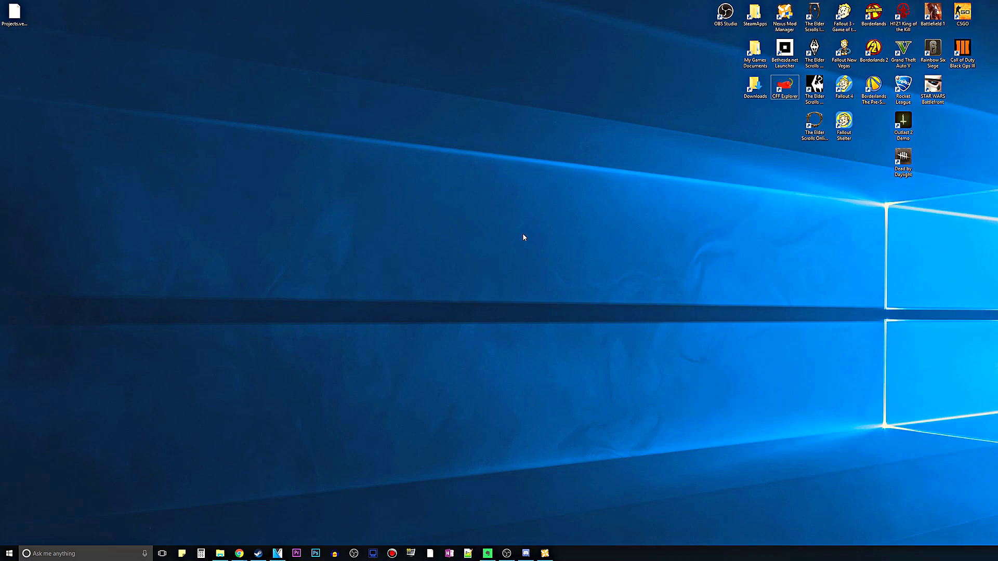
# Bring up the Achievements Mods Enabler page on Nexus Mods in a maximized Chrome window
pyautogui.moveTo(240, 552)
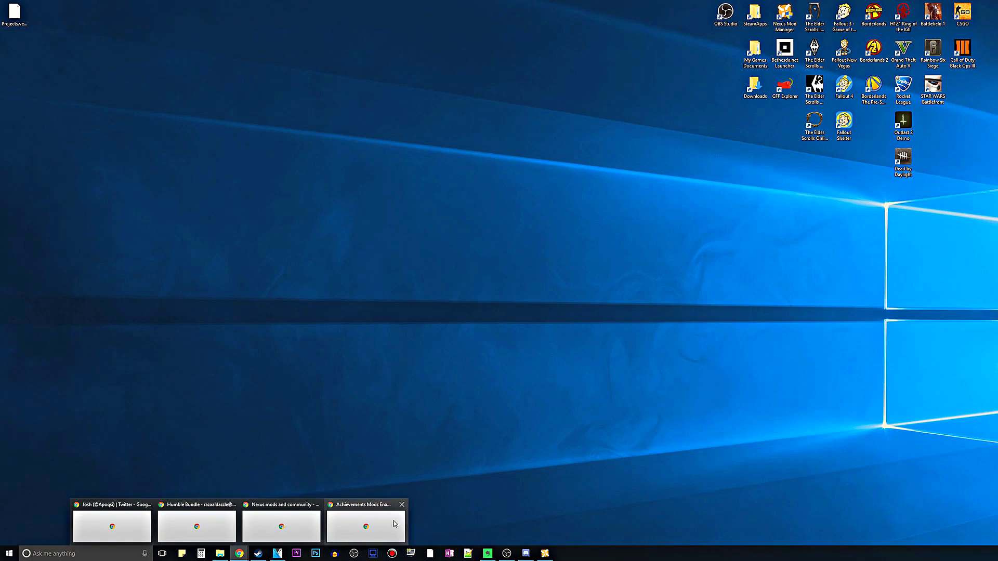
pyautogui.click(365, 521)
pyautogui.moveTo(698, 238); pyautogui.dragTo(359, 15)
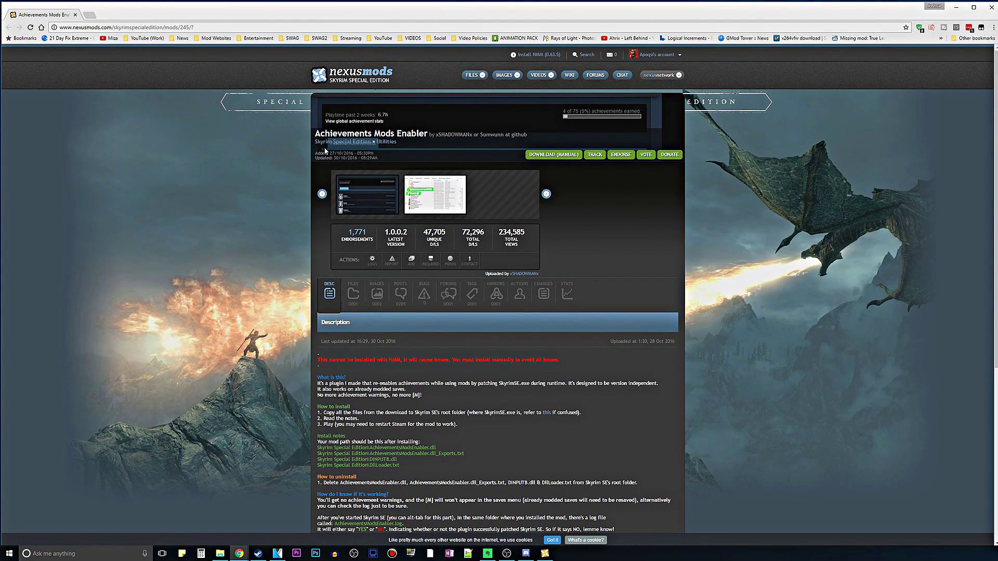
pyautogui.moveTo(317, 434); pyautogui.dragTo(430, 468)
pyautogui.click(429, 469)
# Manually download the main file as Files-245-1-0-0-2.zip into Downloads, then minimize Chrome
pyautogui.click(353, 294)
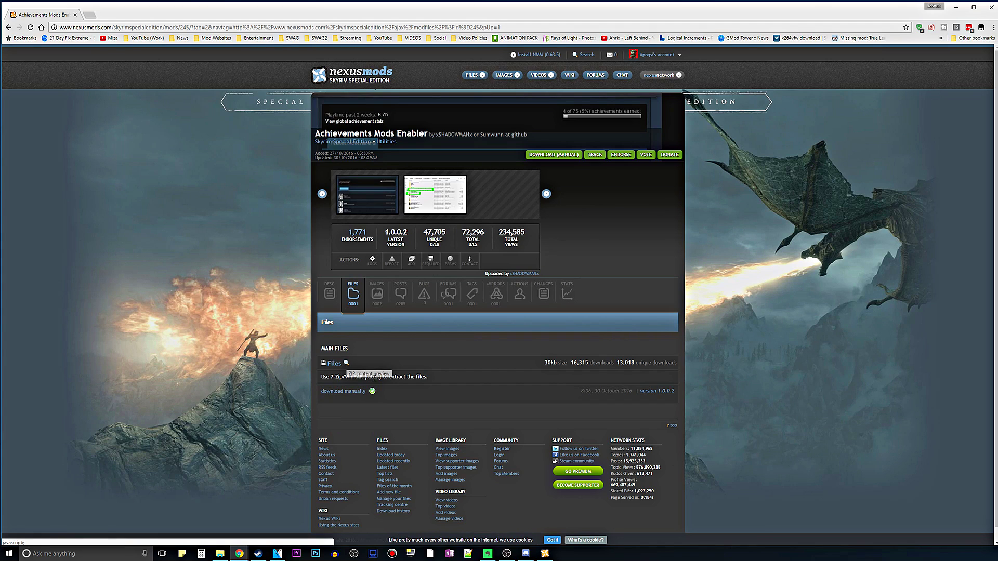
pyautogui.click(344, 391)
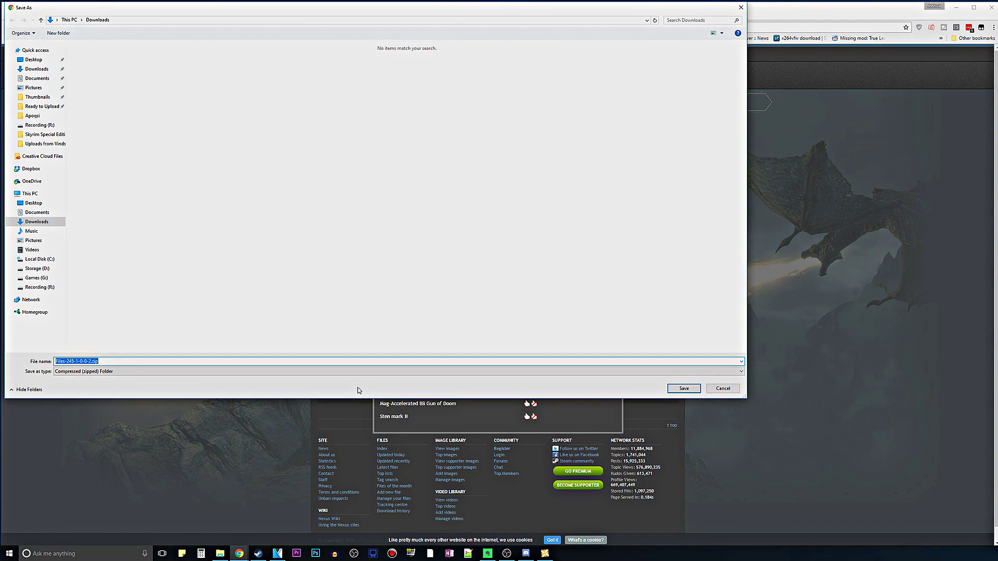
pyautogui.click(693, 389)
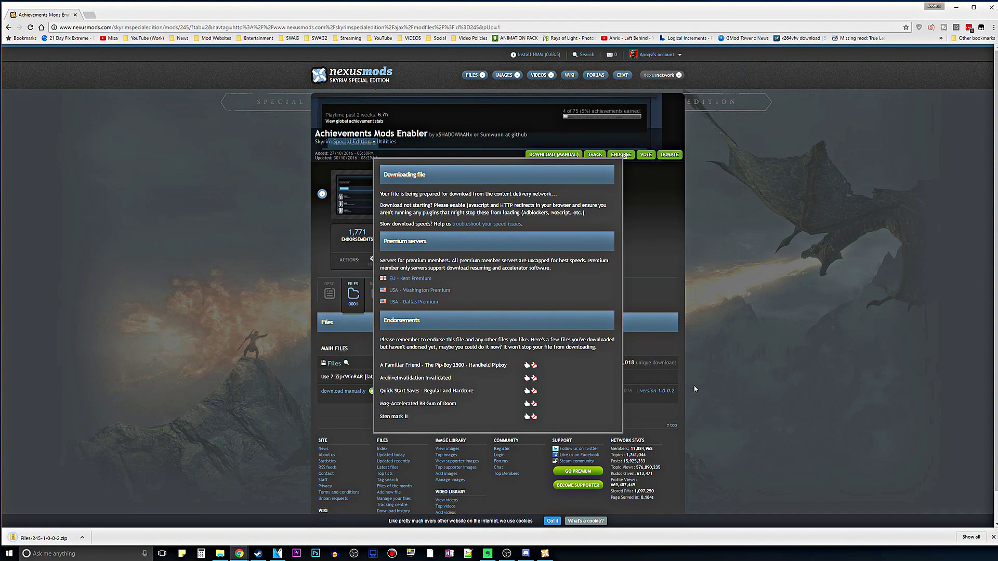
pyautogui.click(694, 388)
pyautogui.click(955, 7)
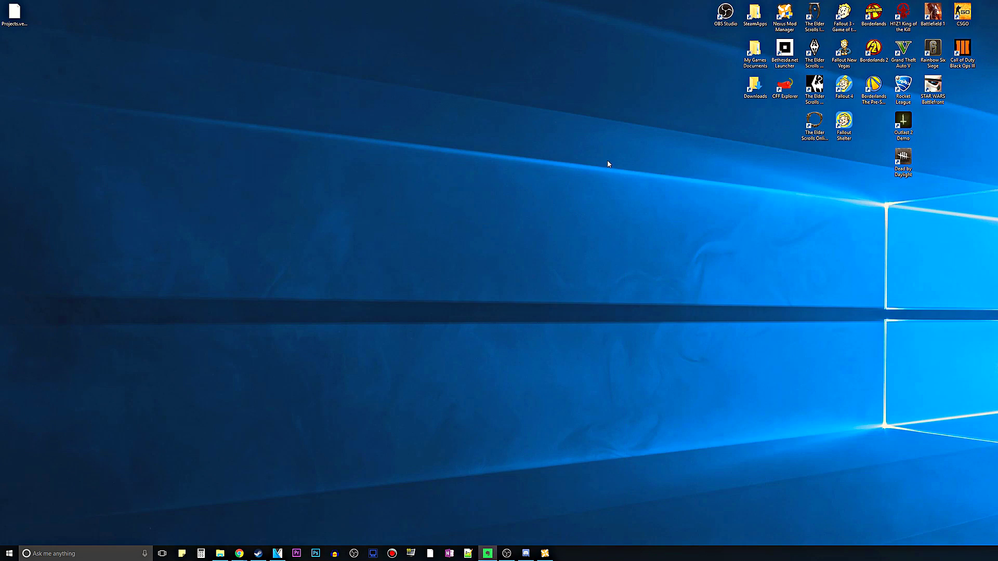
# Extract Files-245-1-0-0-2.zip in Downloads into its own folder with 7-Zip
pyautogui.doubleClick(753, 89)
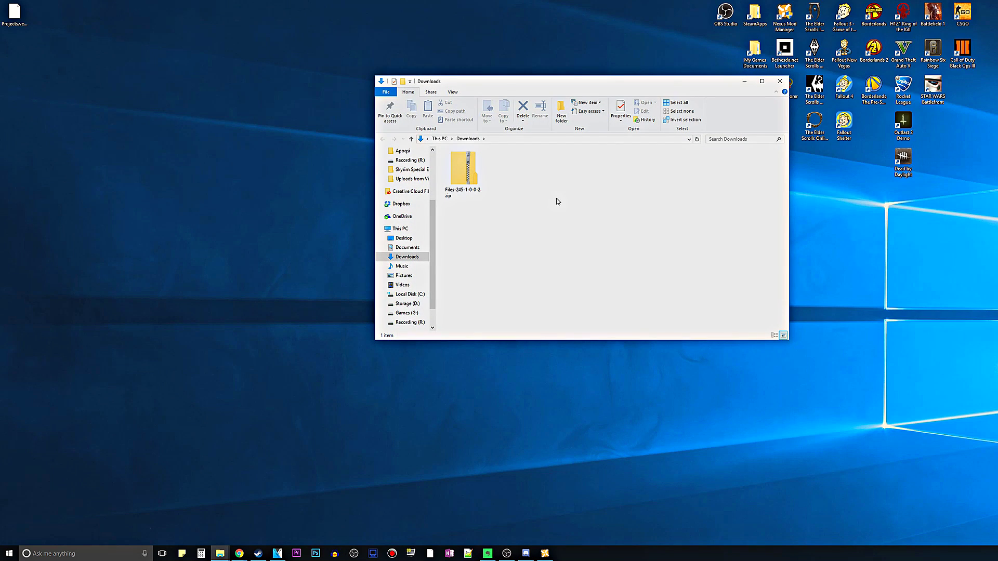
pyautogui.click(463, 172)
pyautogui.rightClick(460, 171)
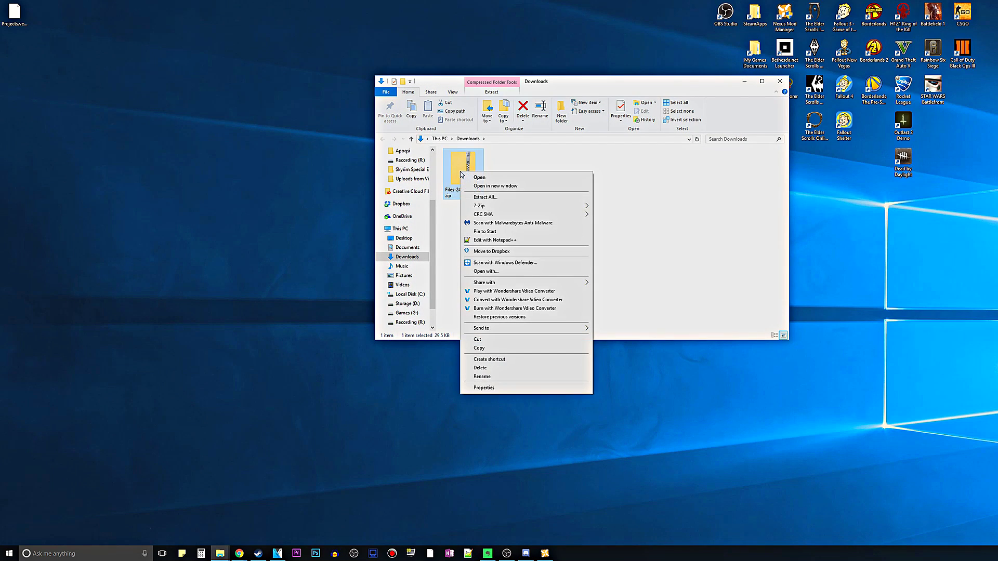
pyautogui.moveTo(485, 207)
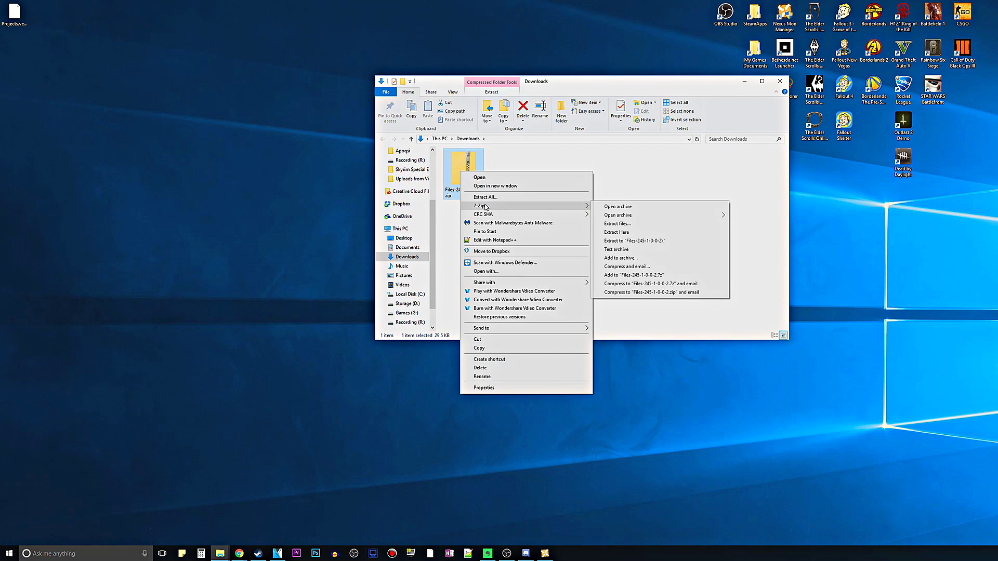
pyautogui.click(630, 242)
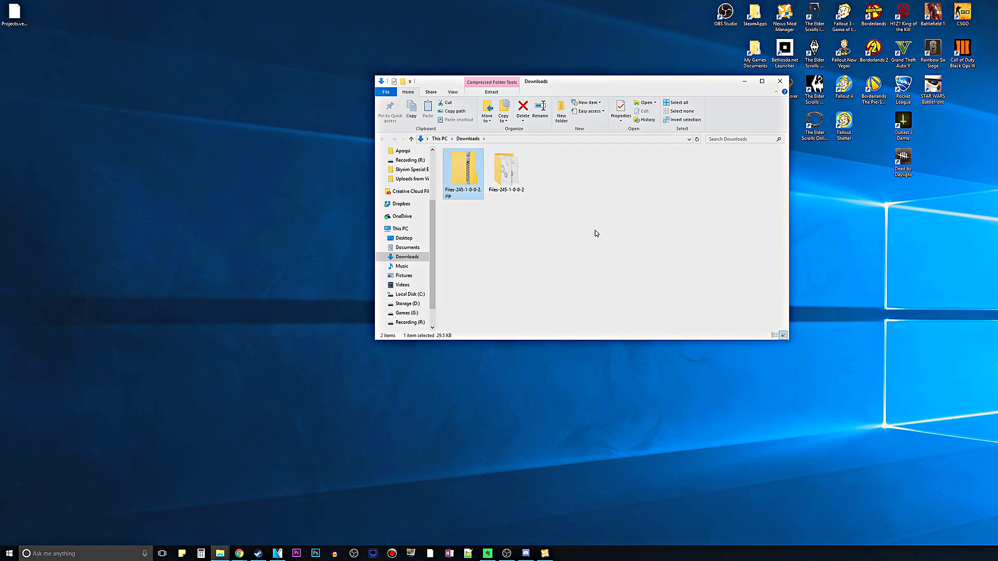
# Delete LICENSE.txt and README.txt from the extracted folder, keeping the four mod files
pyautogui.doubleClick(507, 174)
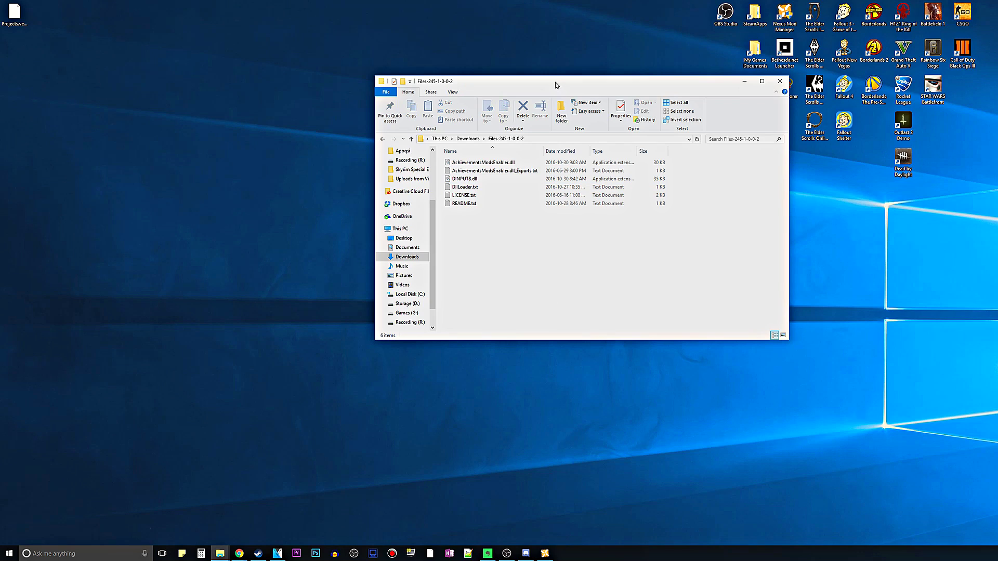
pyautogui.moveTo(557, 82); pyautogui.dragTo(253, 45)
pyautogui.click(202, 126)
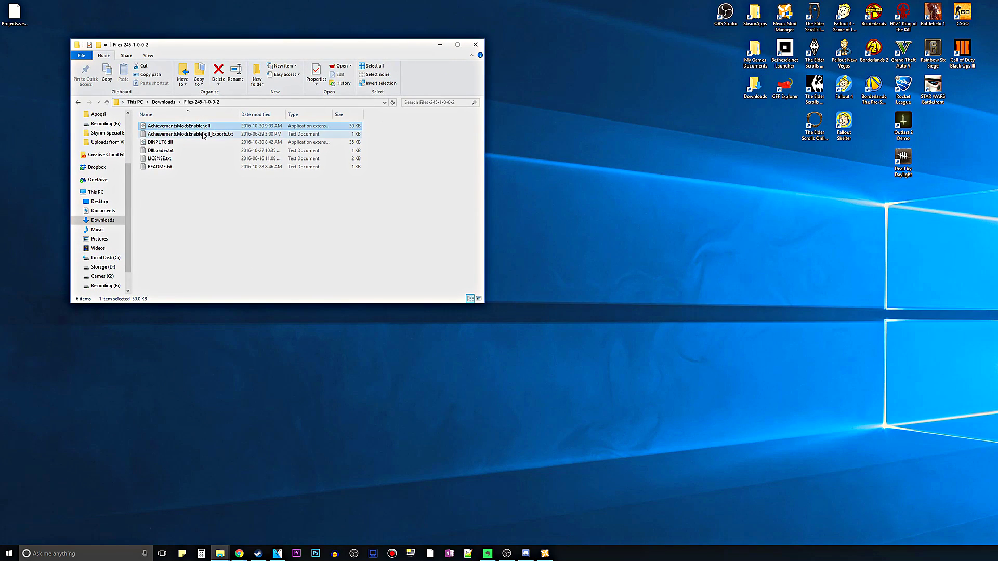
pyautogui.click(202, 134)
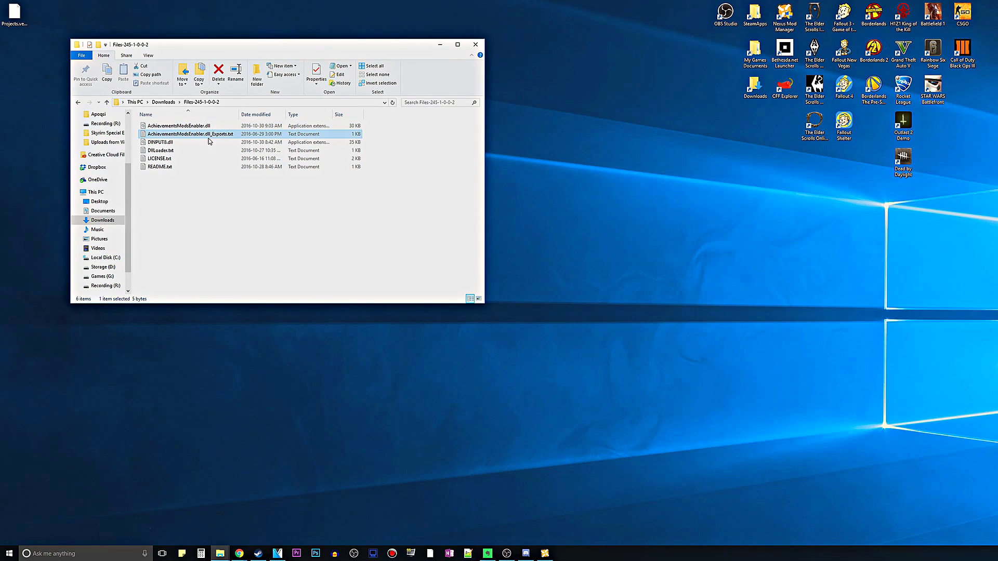
pyautogui.click(199, 144)
pyautogui.click(192, 150)
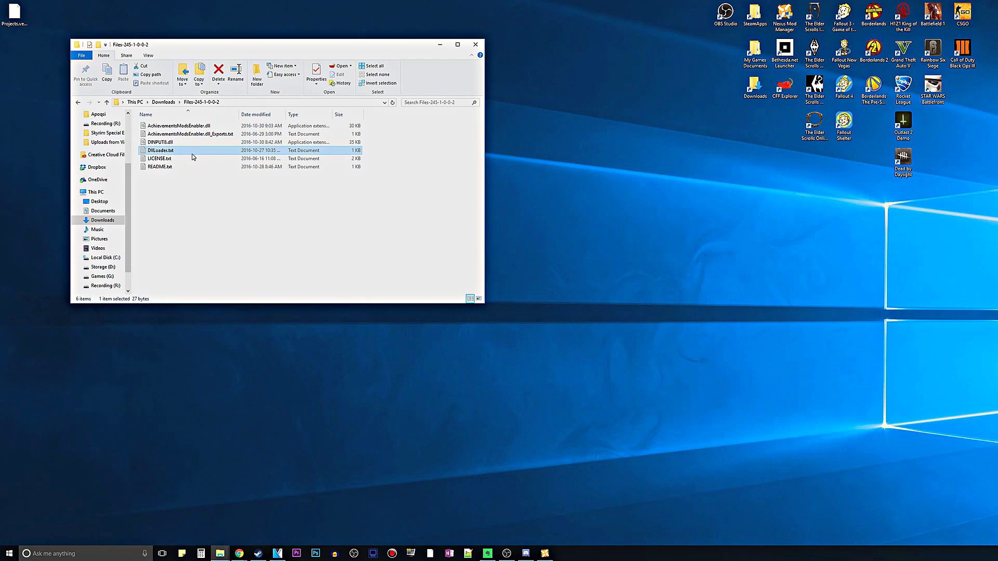
pyautogui.click(192, 158)
pyautogui.moveTo(158, 185); pyautogui.dragTo(182, 161)
pyautogui.press('Delete')
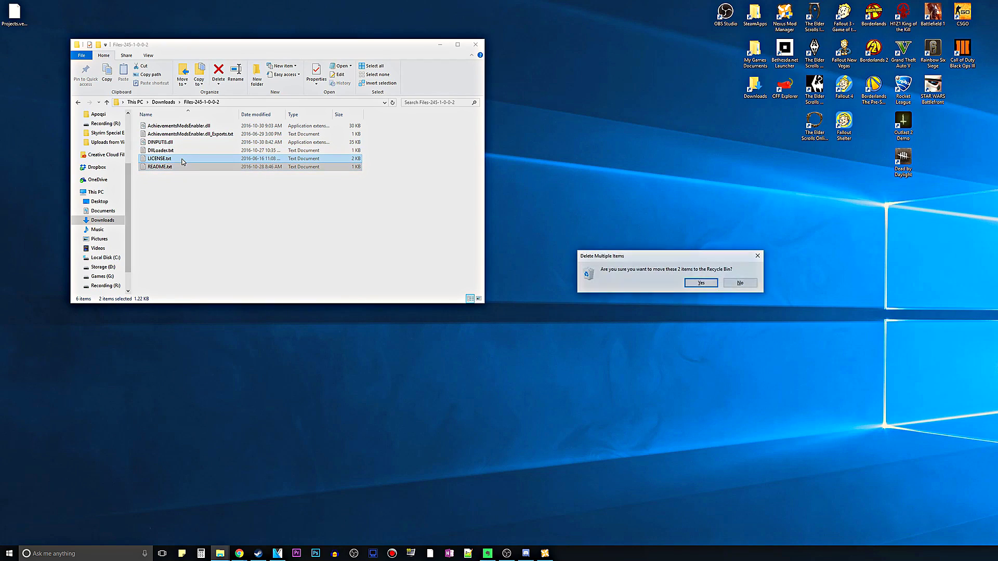
pyautogui.click(701, 283)
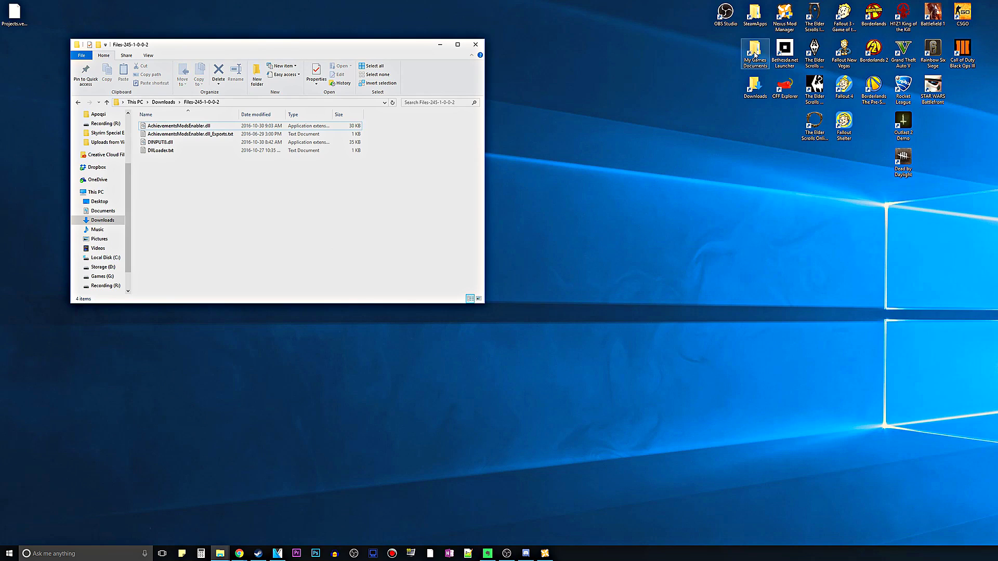
pyautogui.doubleClick(754, 13)
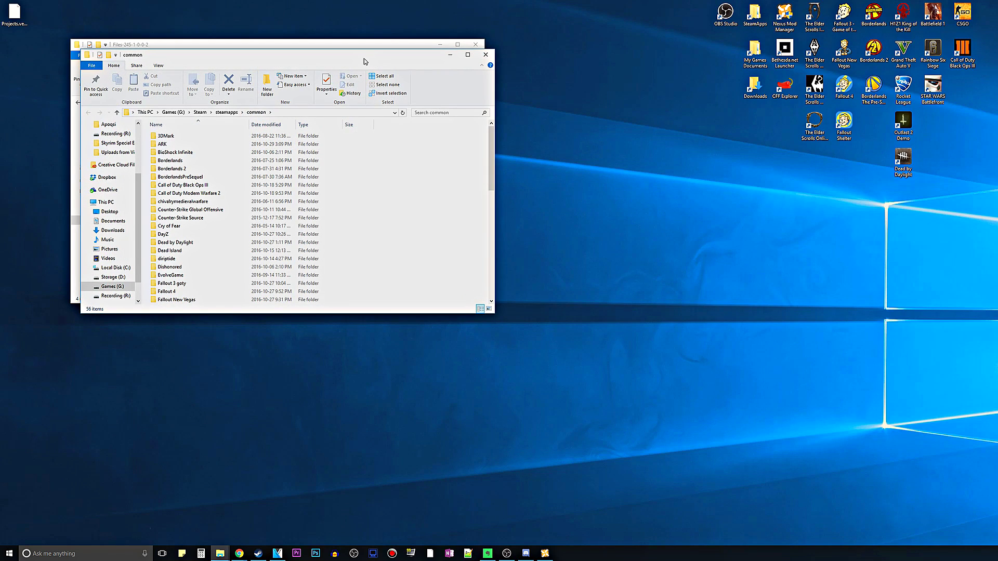
# Move the second window to the right and look in Program Files (x86) on Local Disk (C:)
pyautogui.moveTo(364, 58); pyautogui.dragTo(773, 71)
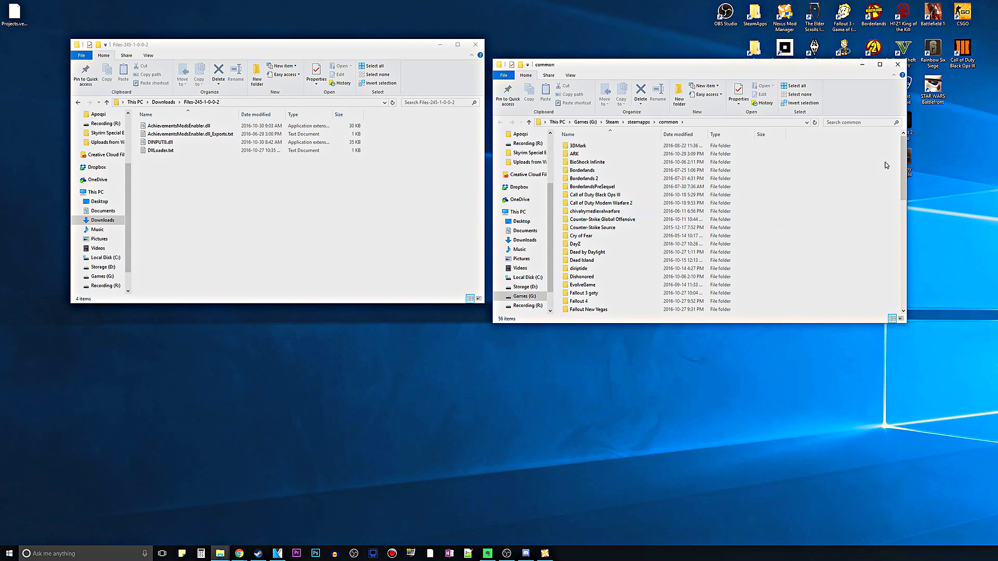
pyautogui.moveTo(902, 174); pyautogui.dragTo(902, 279)
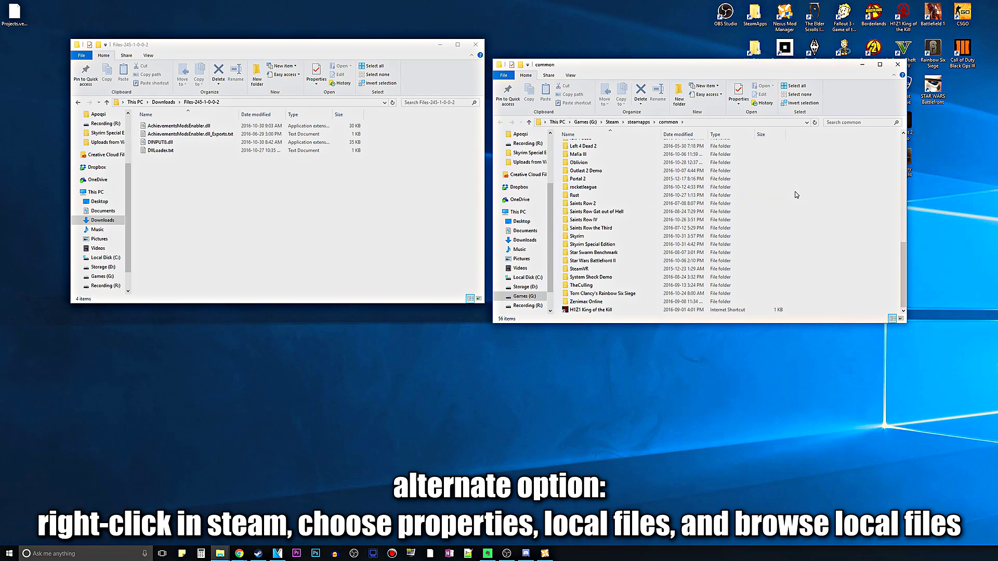
pyautogui.click(532, 279)
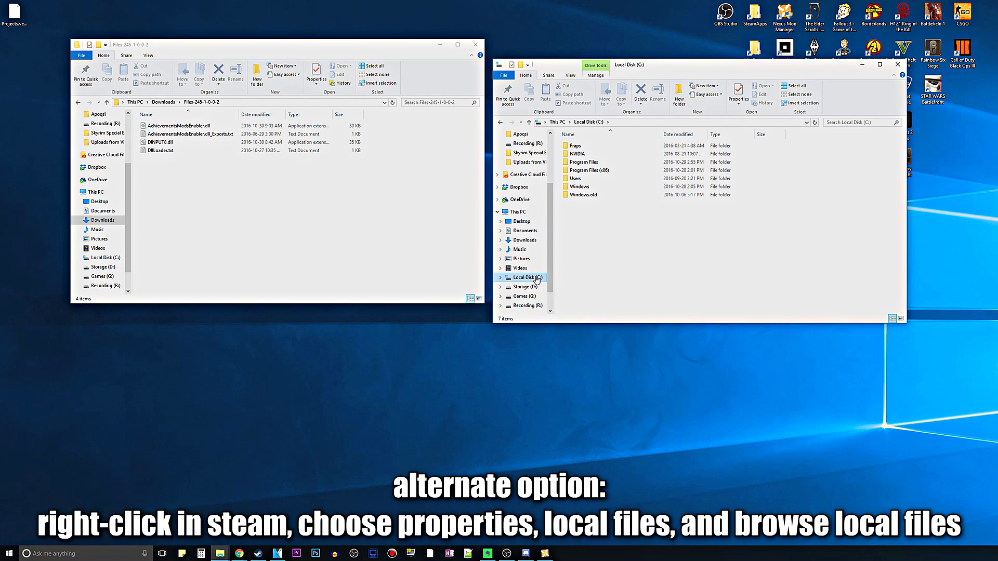
pyautogui.click(605, 172)
pyautogui.doubleClick(605, 172)
pyautogui.scroll(-10, 795, 208)
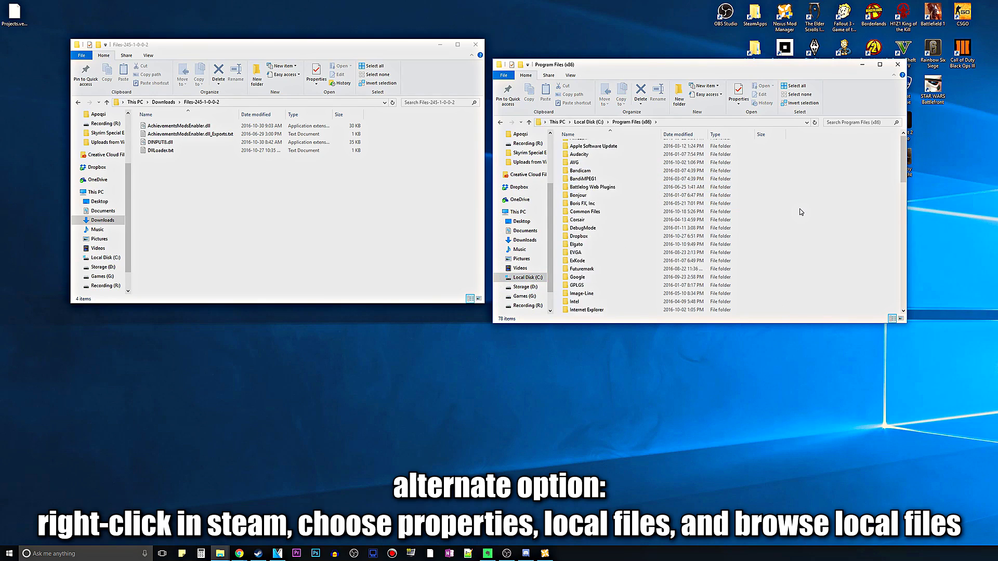
# Navigate to Games (G:) > Steam > steamapps > common > Skyrim Special Edition
pyautogui.click(536, 298)
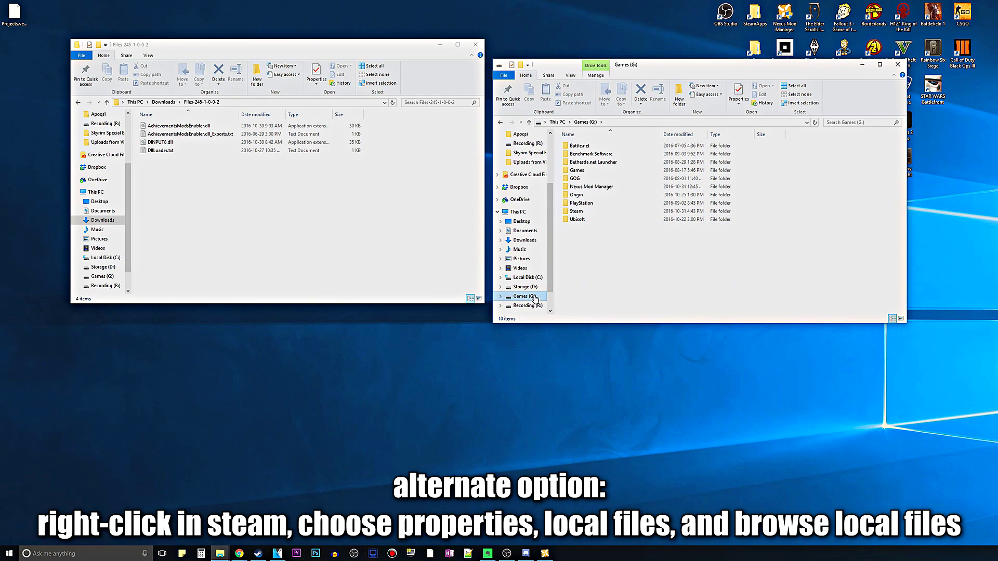
pyautogui.click(582, 213)
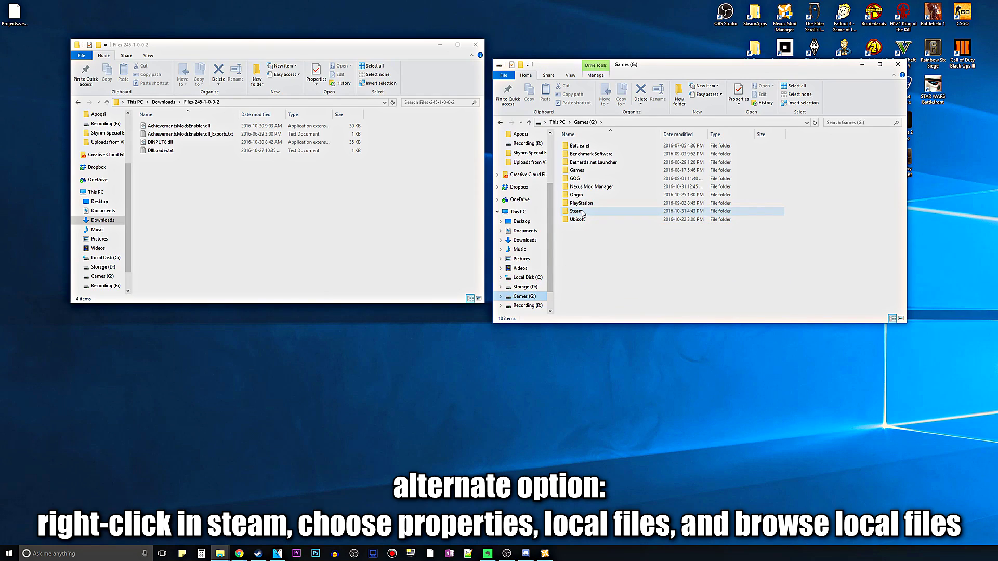
pyautogui.doubleClick(583, 212)
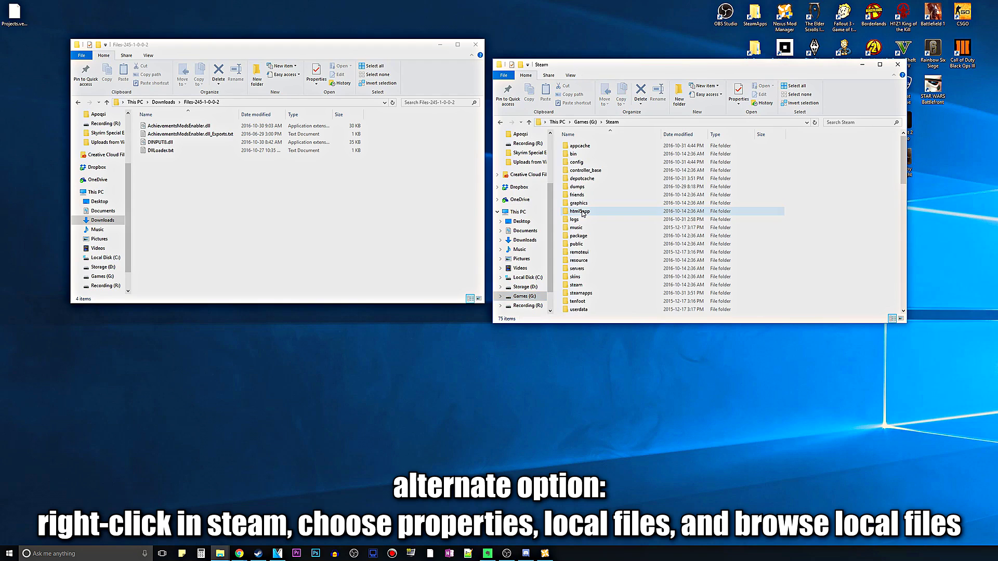
pyautogui.doubleClick(598, 294)
pyautogui.doubleClick(597, 146)
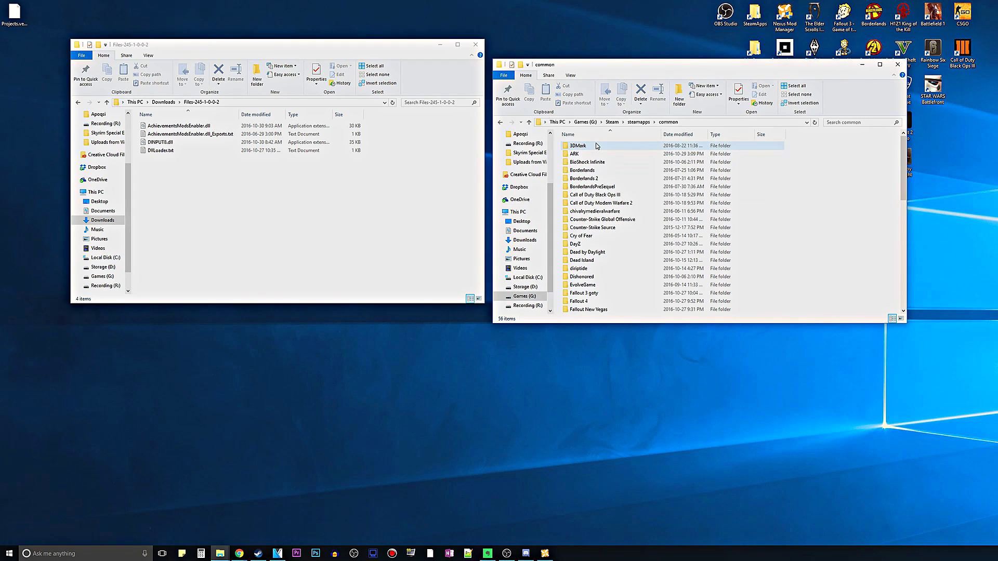
pyautogui.click(779, 203)
pyautogui.scroll(-12, 789, 205)
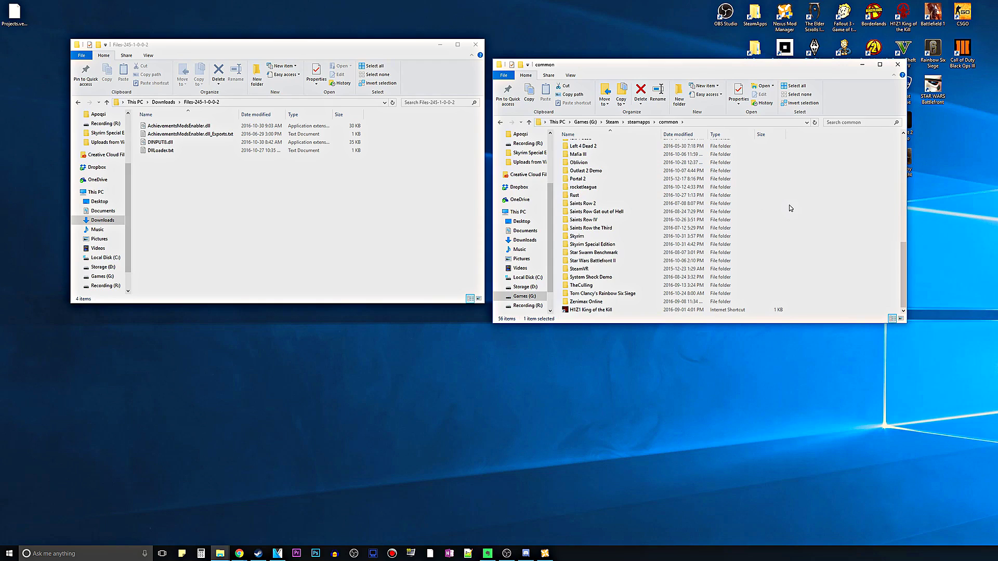
pyautogui.doubleClick(722, 244)
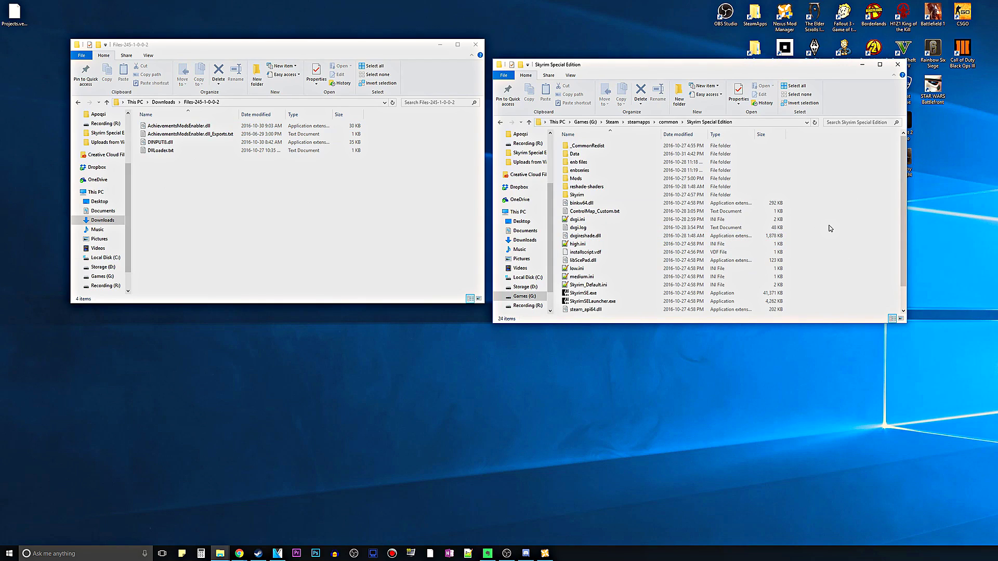
# Drag the four mod files into the Skyrim Special Edition folder and close the extracted-files window
pyautogui.moveTo(169, 171); pyautogui.dragTo(213, 125)
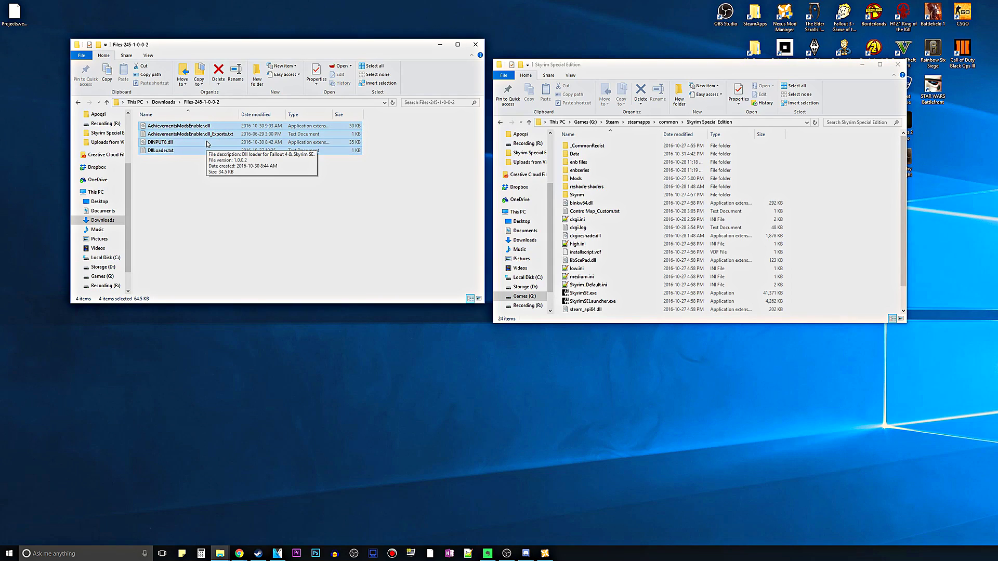
pyautogui.moveTo(214, 153); pyautogui.dragTo(799, 250)
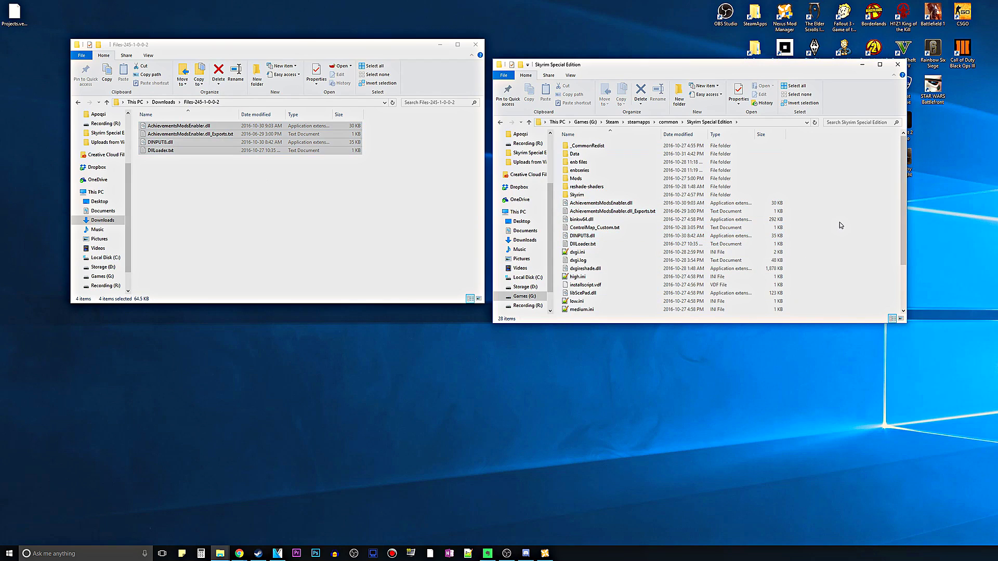
pyautogui.click(475, 44)
# Bring Nexus Mod Manager forward to review the Skyrim SE mods, then minimize it
pyautogui.moveTo(663, 64); pyautogui.dragTo(370, 115)
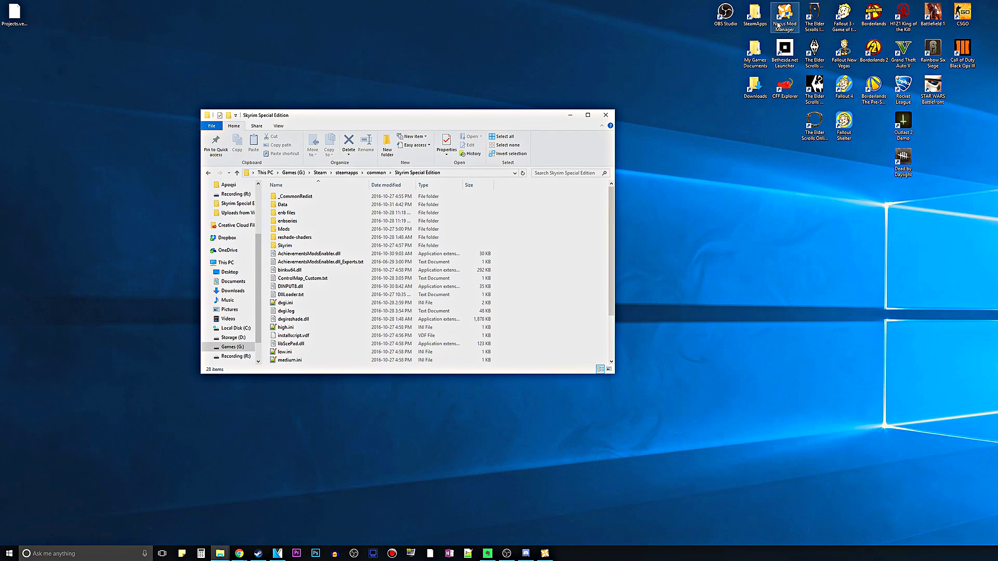
pyautogui.click(650, 44)
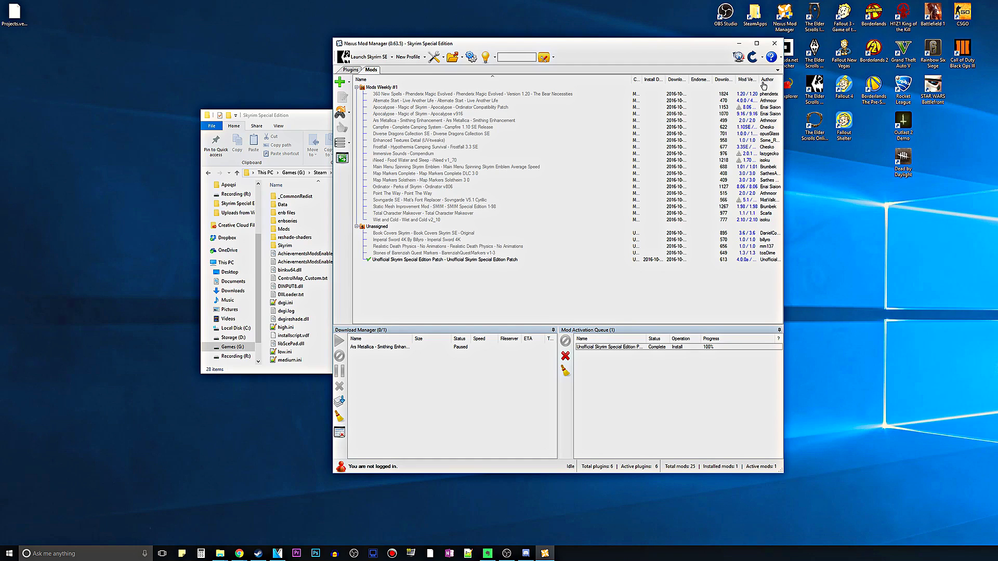
pyautogui.click(738, 43)
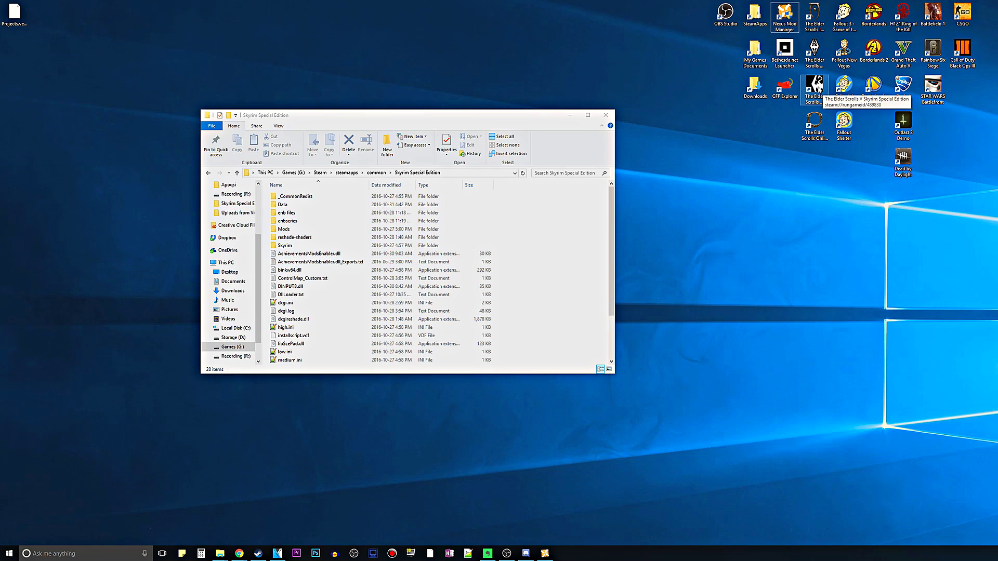
pyautogui.doubleClick(820, 90)
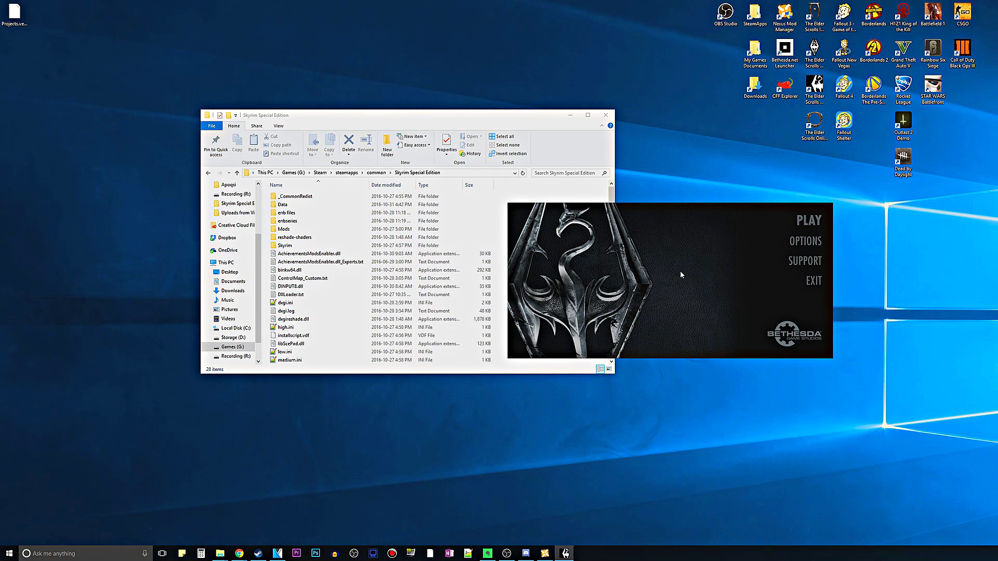
# Click PLAY in the Skyrim Special Edition launcher to reach the main menu
pyautogui.click(809, 220)
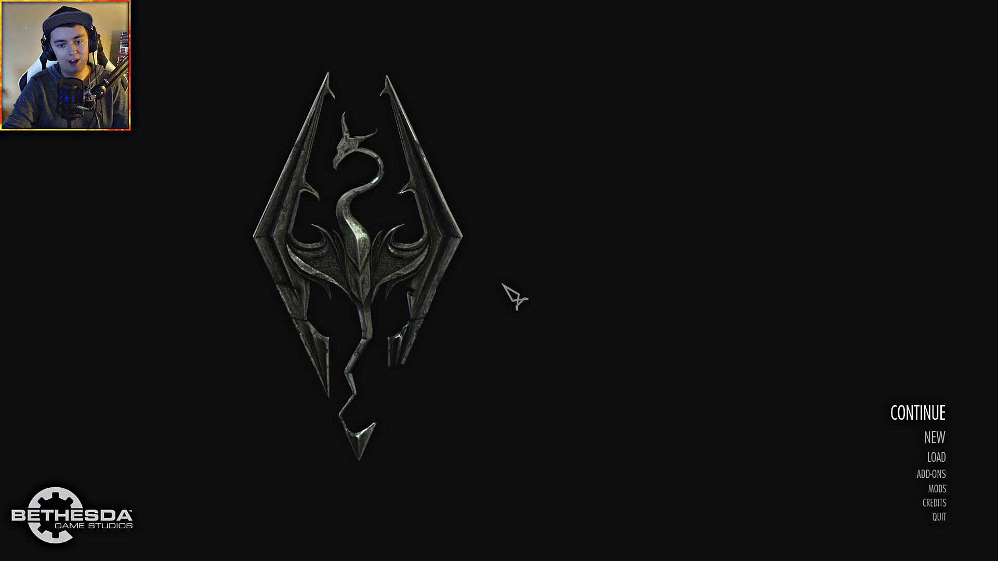
# Open Flare's saves under Load and load the QUICK Skyrim save
pyautogui.click(935, 459)
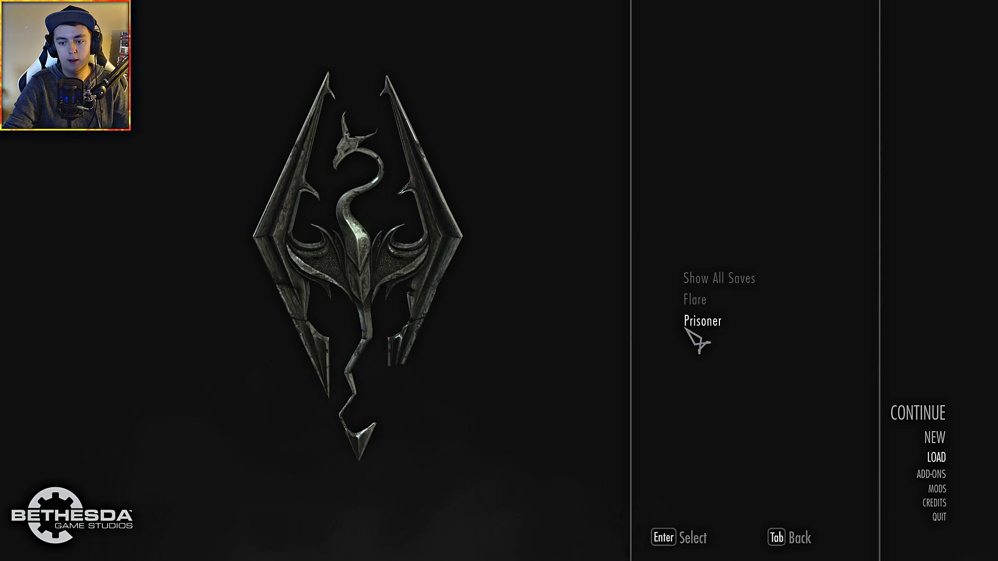
pyautogui.click(696, 324)
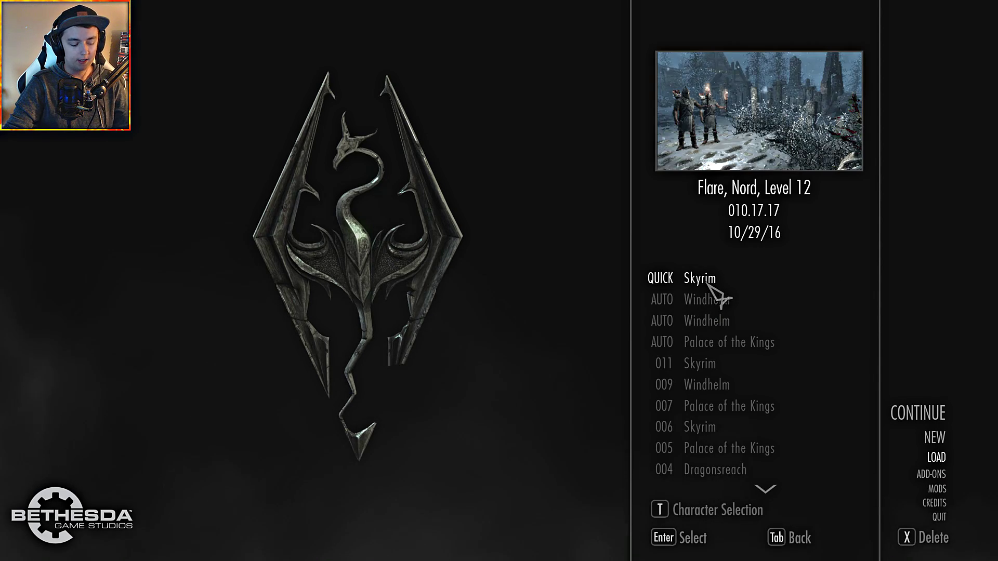
pyautogui.press('Tab')
pyautogui.click(935, 456)
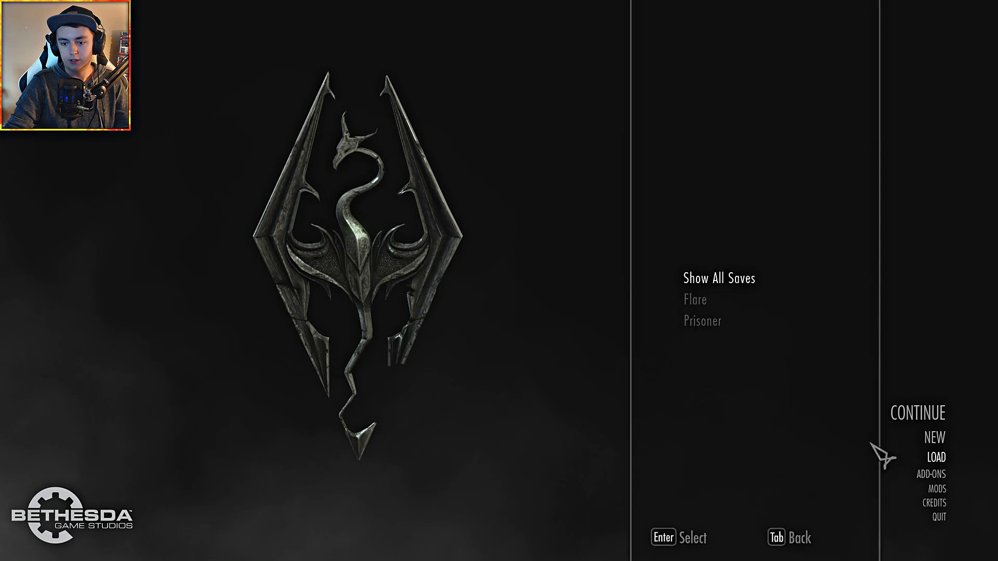
pyautogui.click(694, 299)
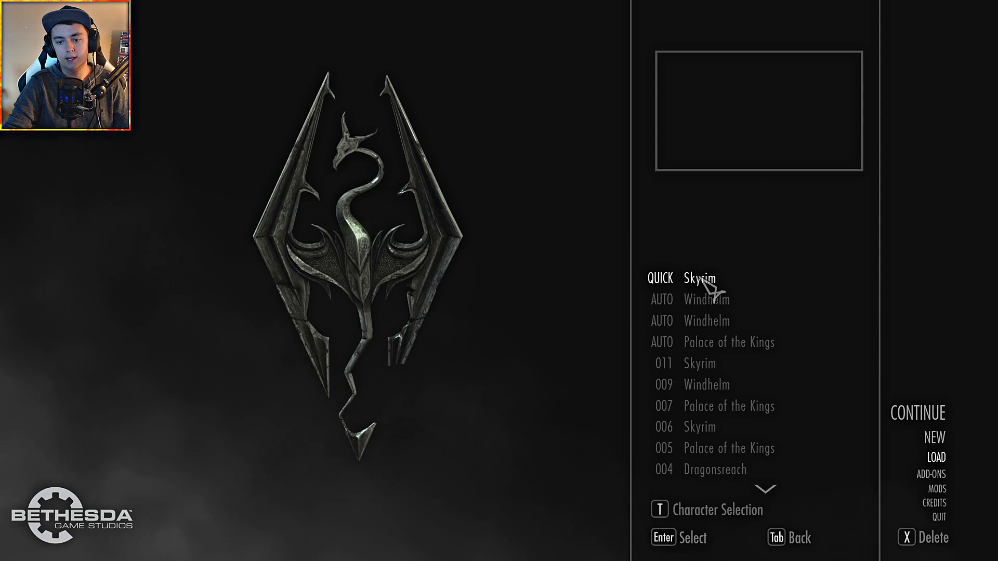
pyautogui.click(704, 279)
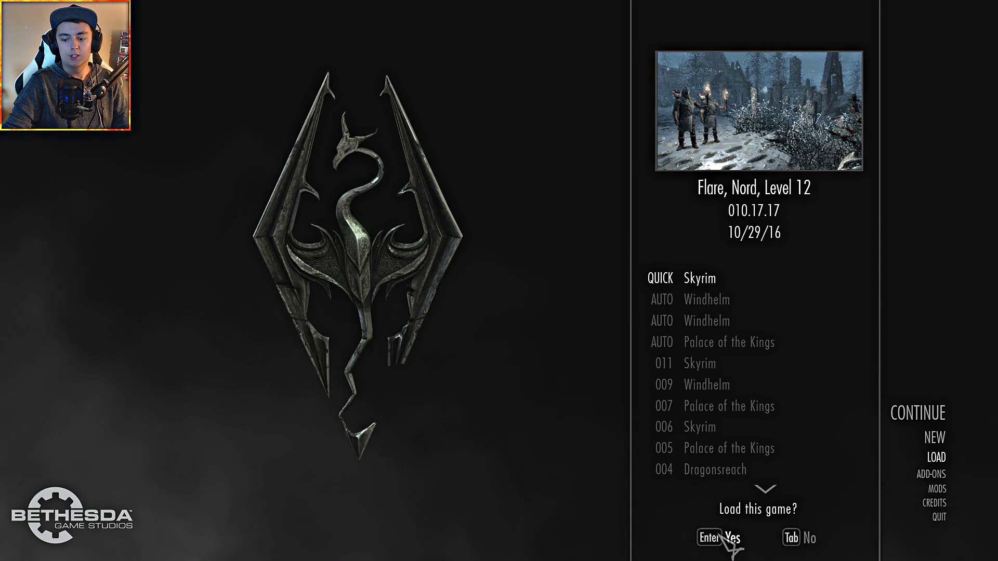
pyautogui.click(723, 535)
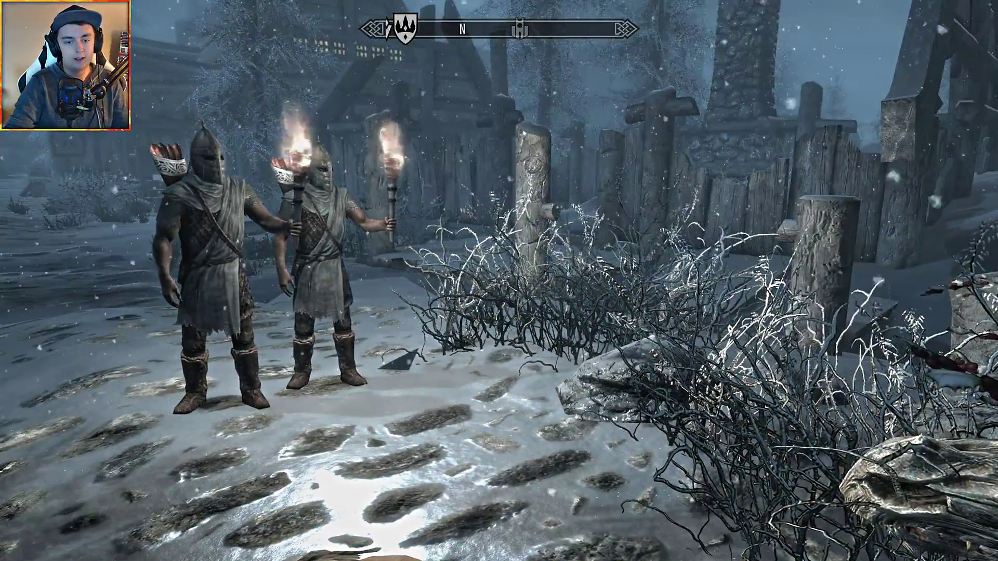
# Walk forward down the snowy Winterhold street
pyautogui.press('w')
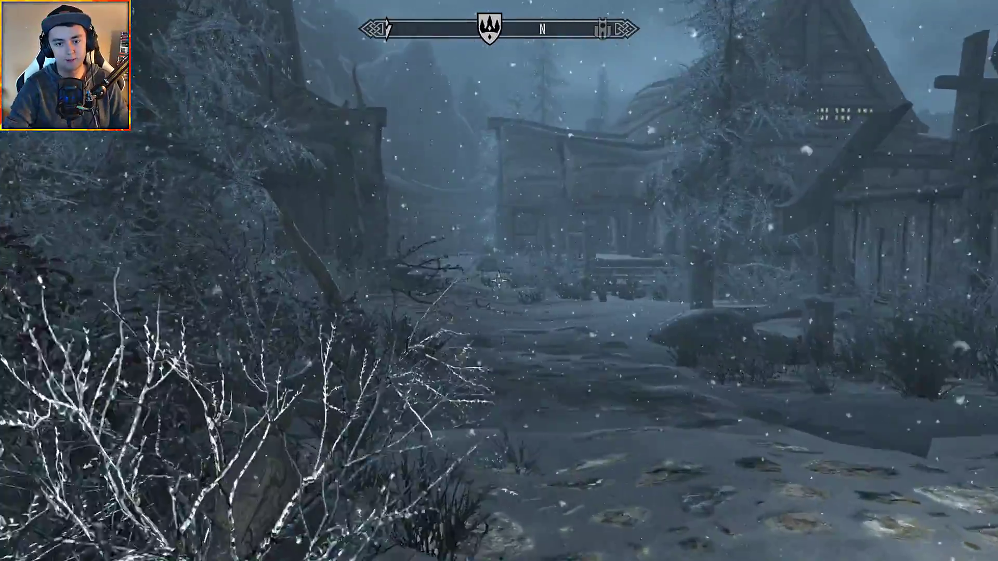
pyautogui.press('w')
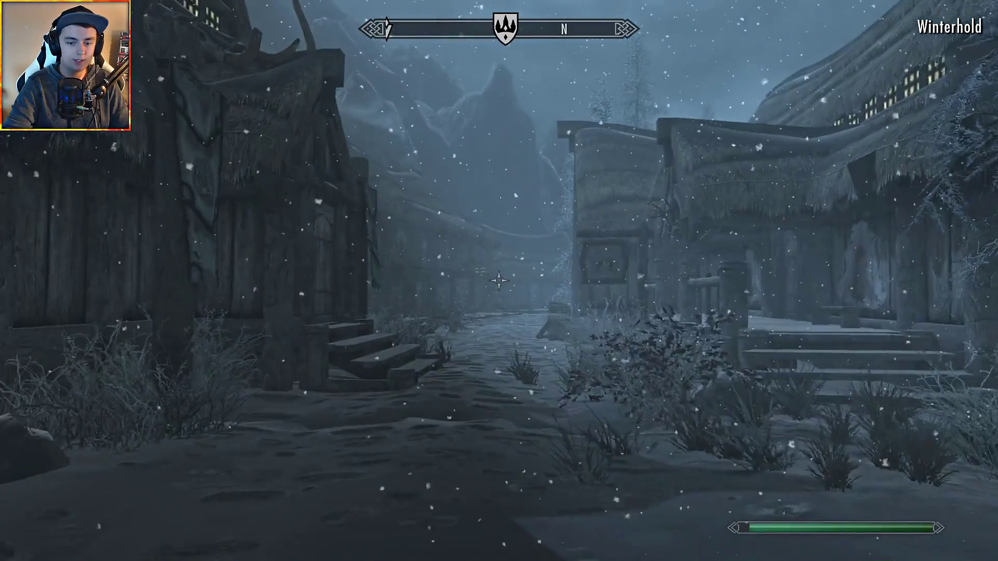
pyautogui.press('w')
# Make a new save 012 from the journal's System menu, then back out of the save list
pyautogui.press('j')
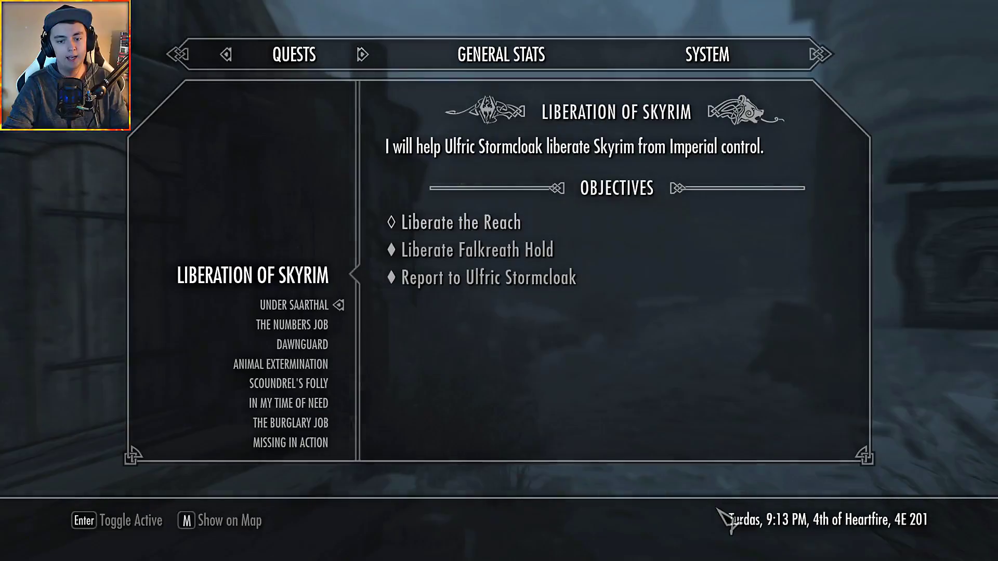
pyautogui.press('a')
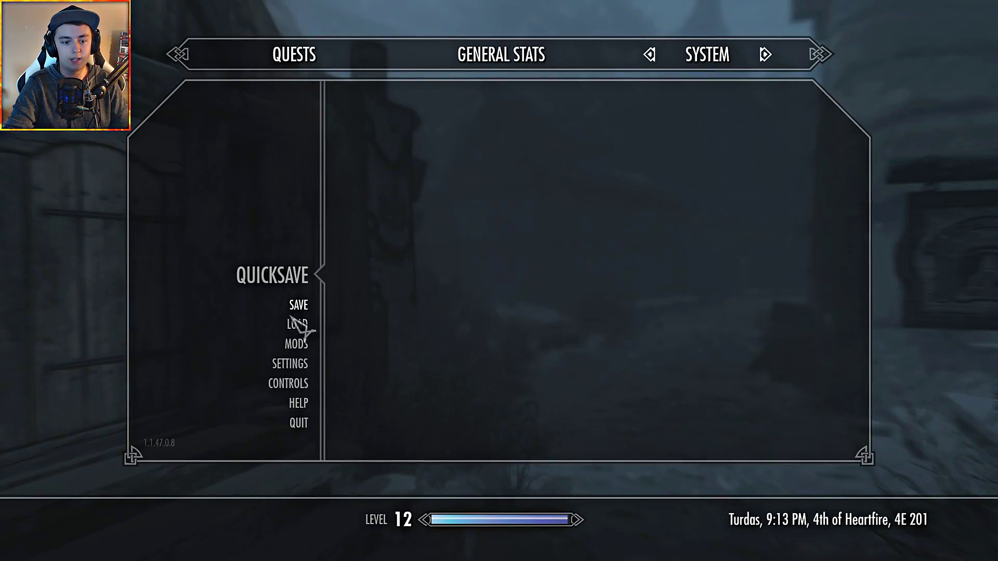
pyautogui.click(434, 151)
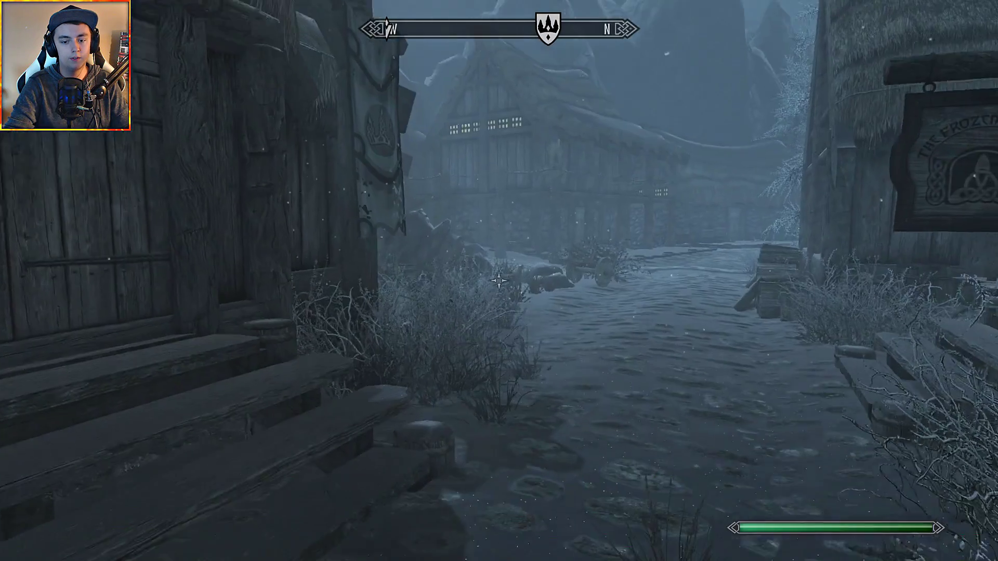
pyautogui.press('Escape')
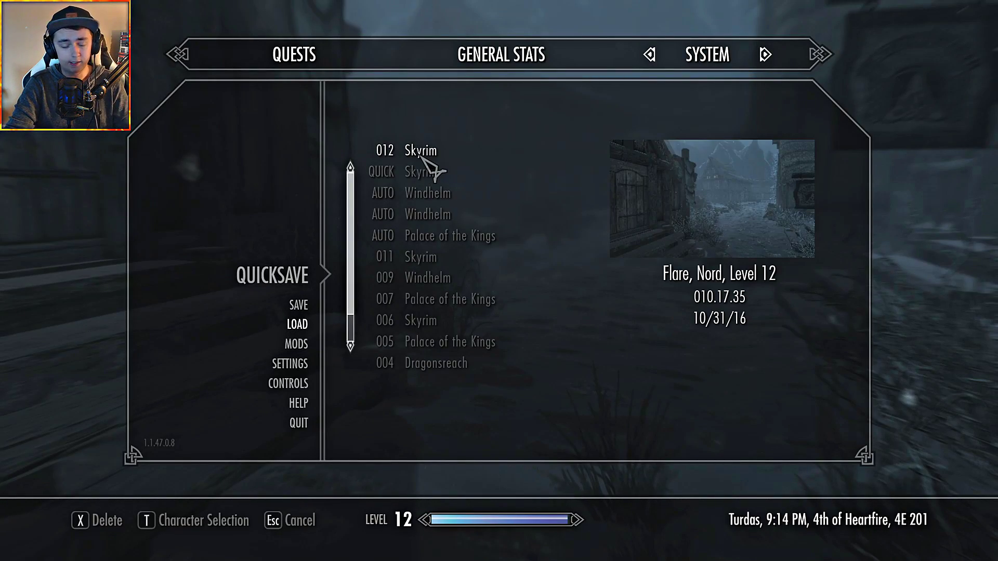
pyautogui.press('Escape')
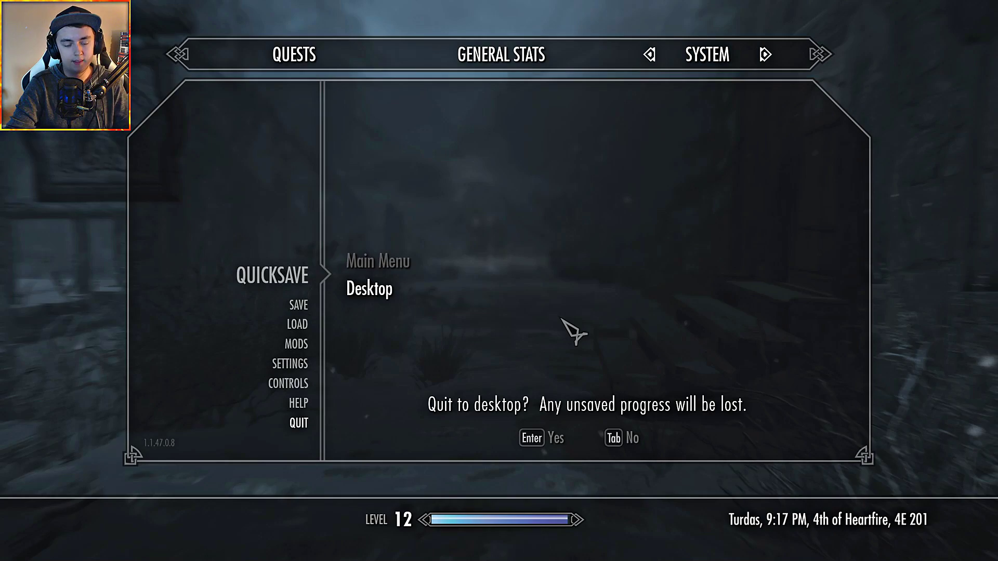